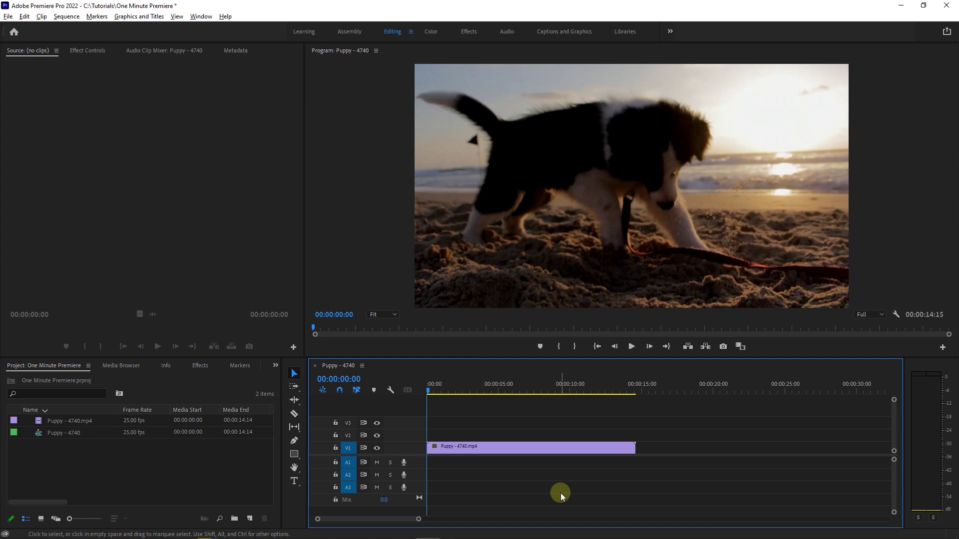
- Play the puppy sequence in reverse from near its end, stopping at 00:00:02:06
left_click_drag(517, 389, 623, 386)
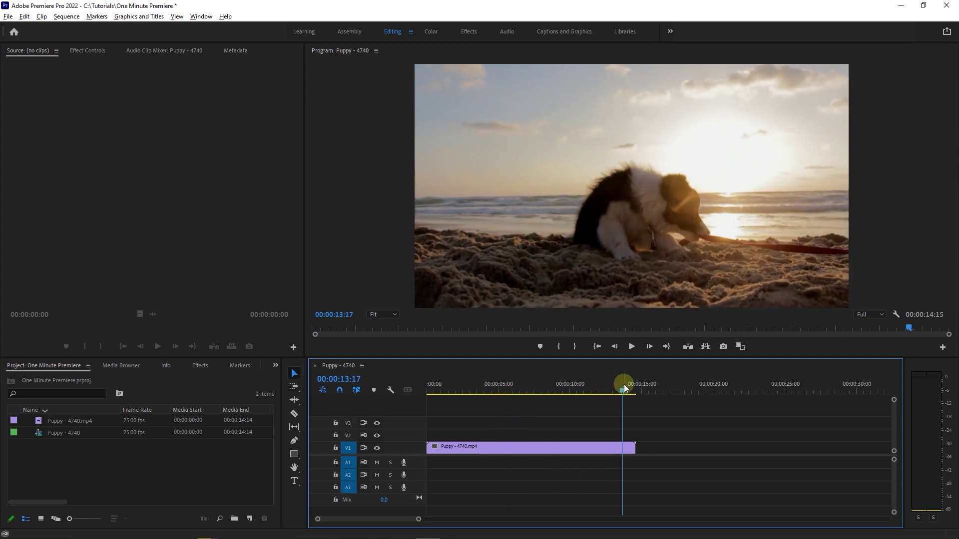
key("j")
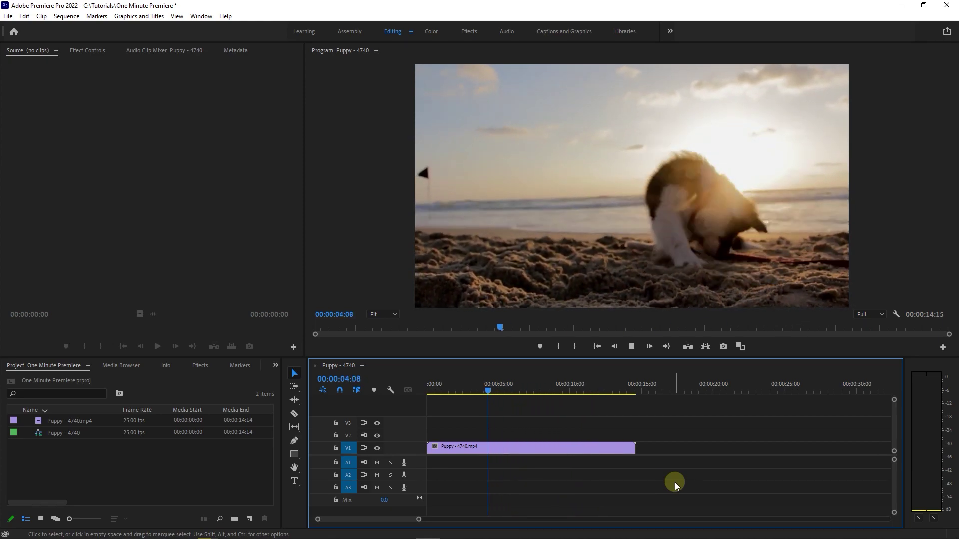
key("k")
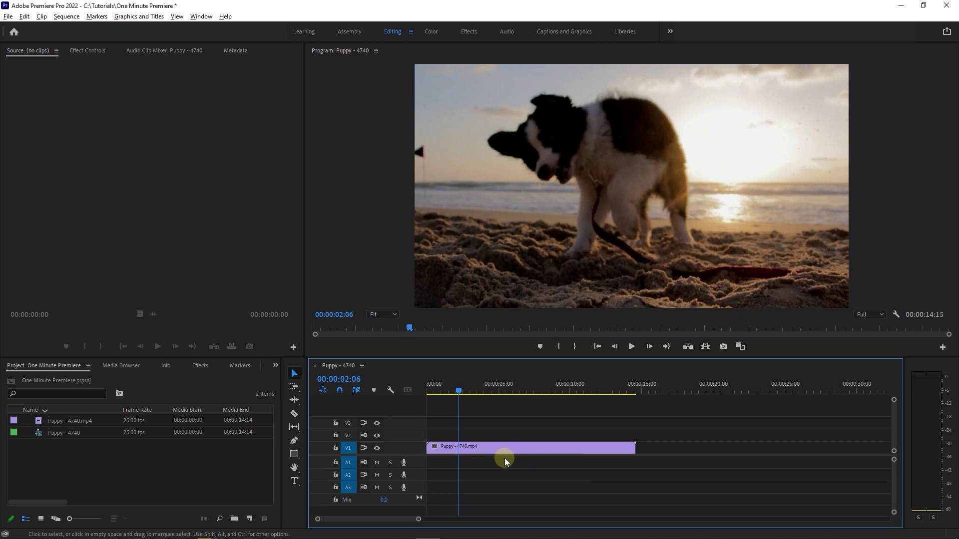
- Open Puppy - 4740.mp4 in the Source monitor and fast-rewind it from its end to 00:00:03:24
left_click(38, 422)
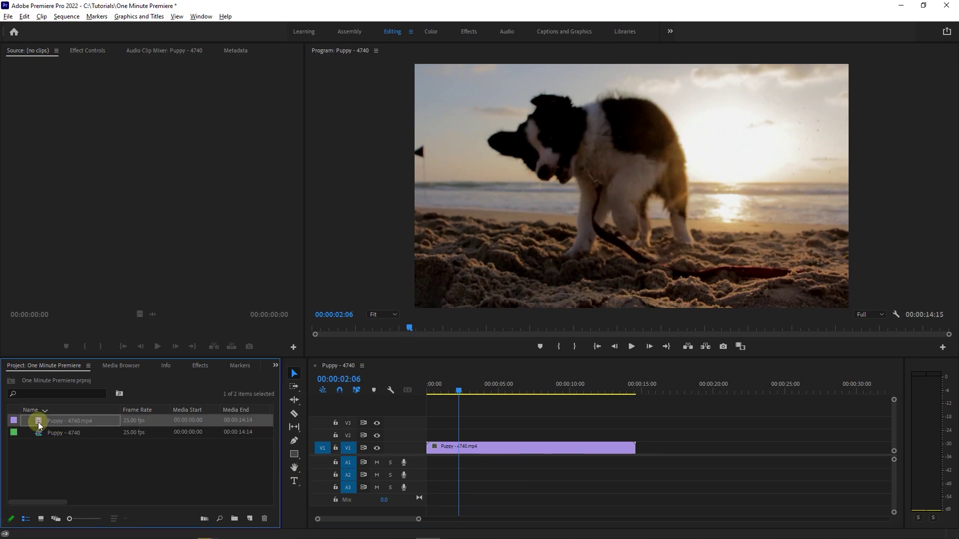
double_click(39, 422)
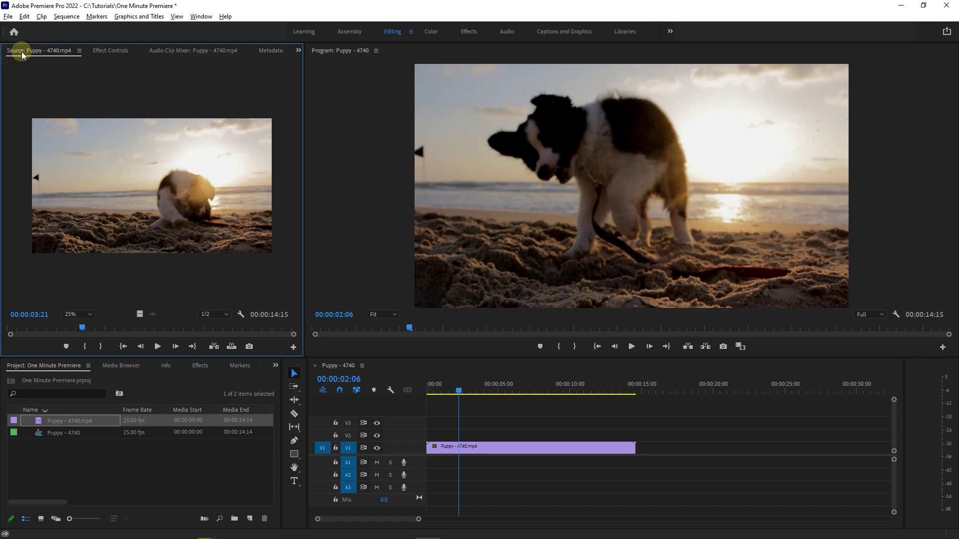
left_click_drag(270, 329, 279, 328)
key("j")
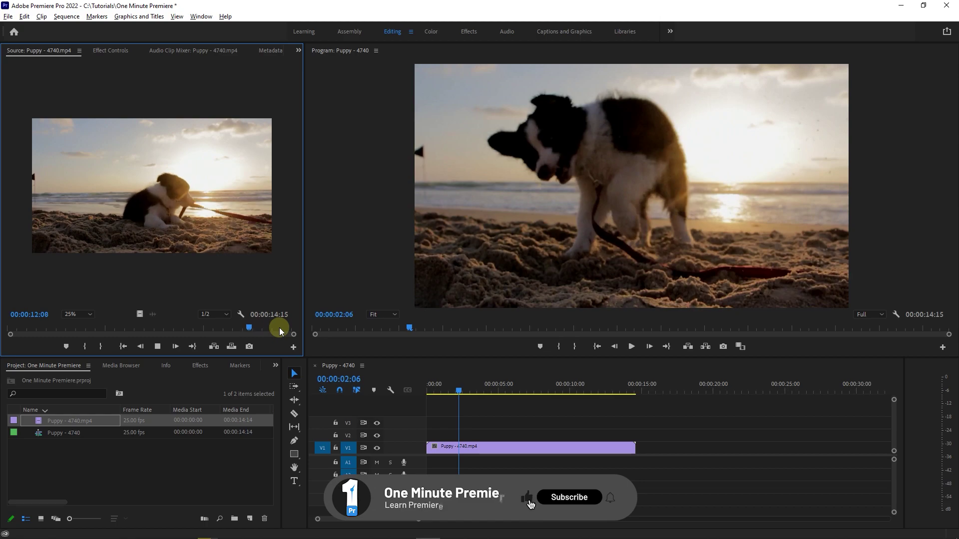
key("j")
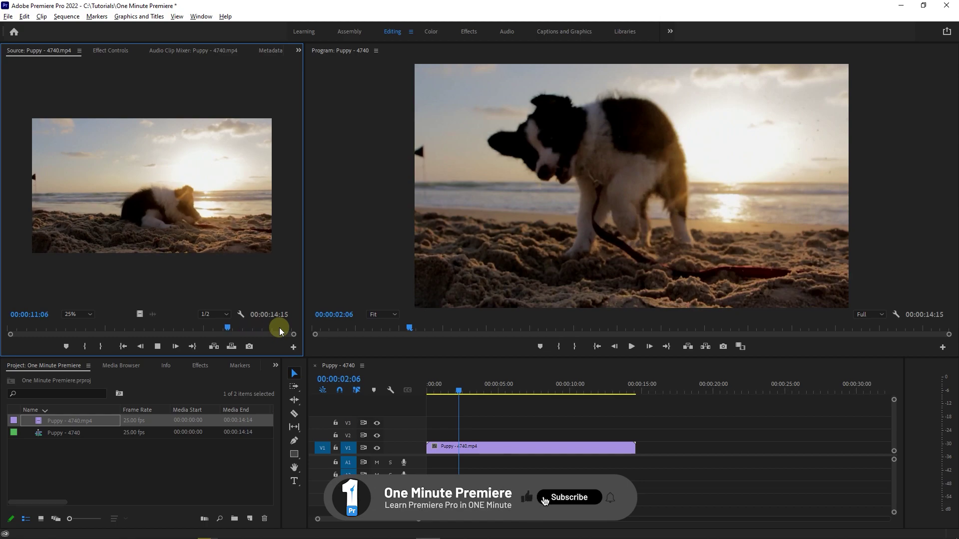